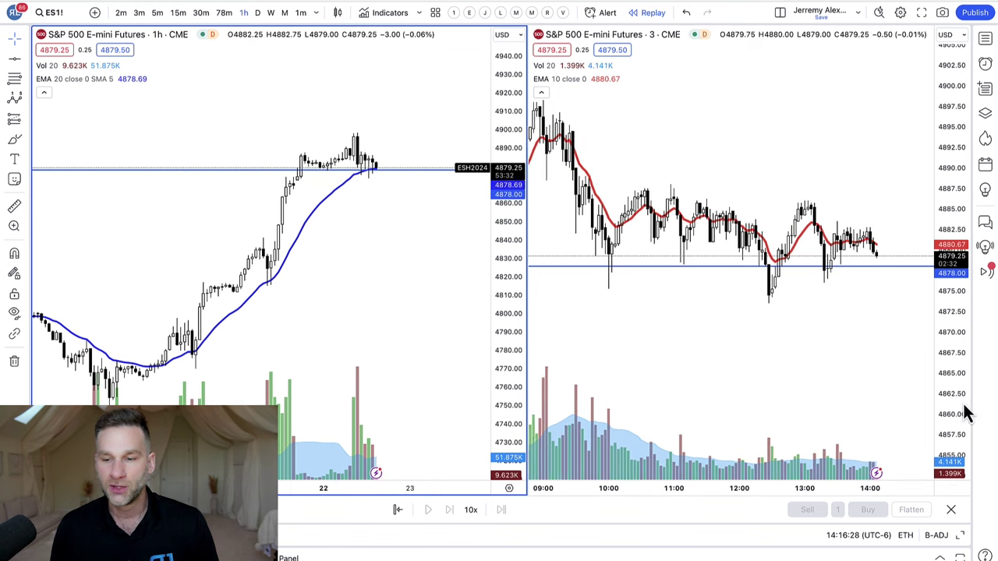
# Draw two blue arrows on the 3-minute chart, one sideways from the 4884 peak and one rising from the last candle
pyautogui.moveTo(954, 386); pyautogui.dragTo(960, 310)
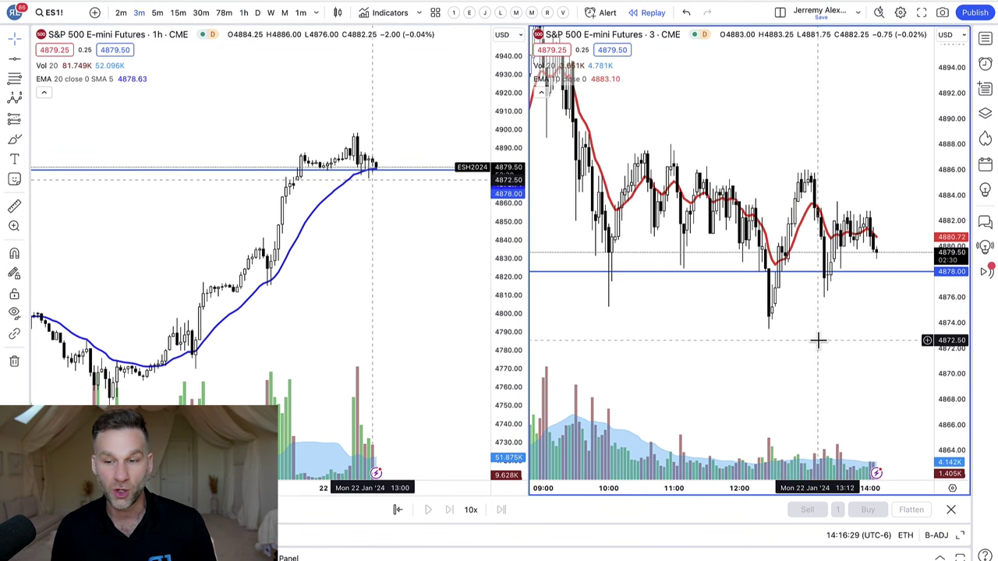
pyautogui.scroll(5, 818, 339)
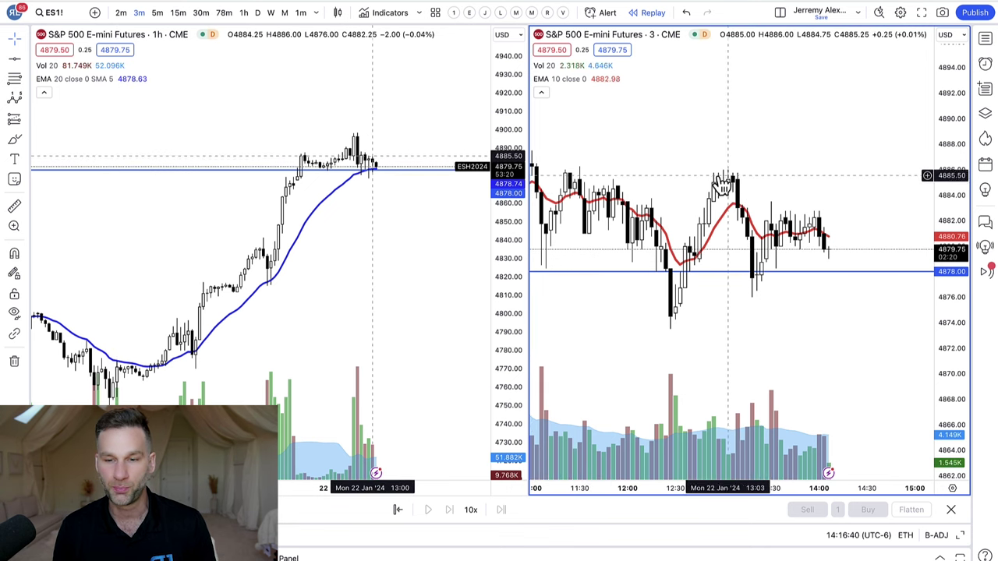
pyautogui.scroll(-2, 717, 174)
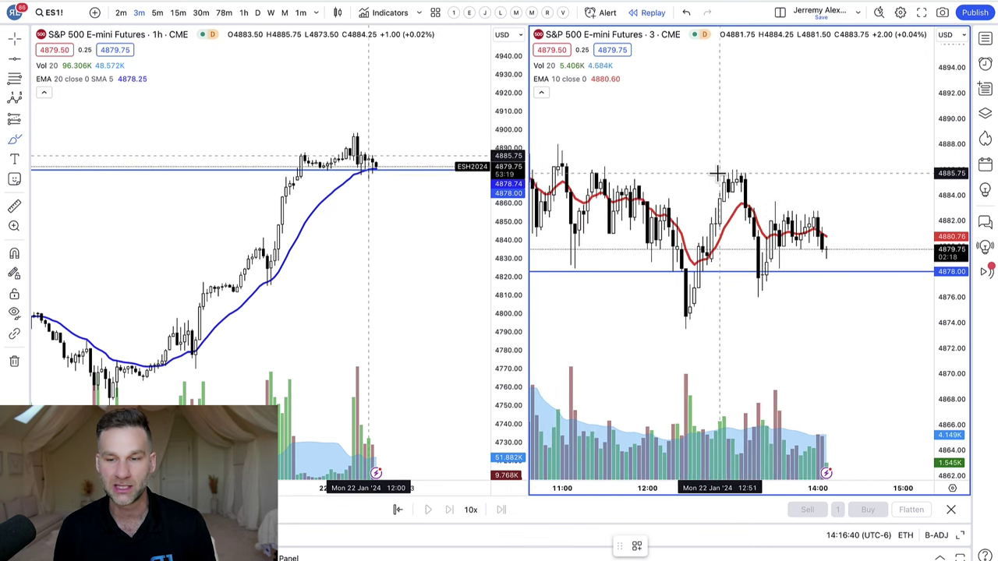
pyautogui.moveTo(746, 197); pyautogui.dragTo(882, 196)
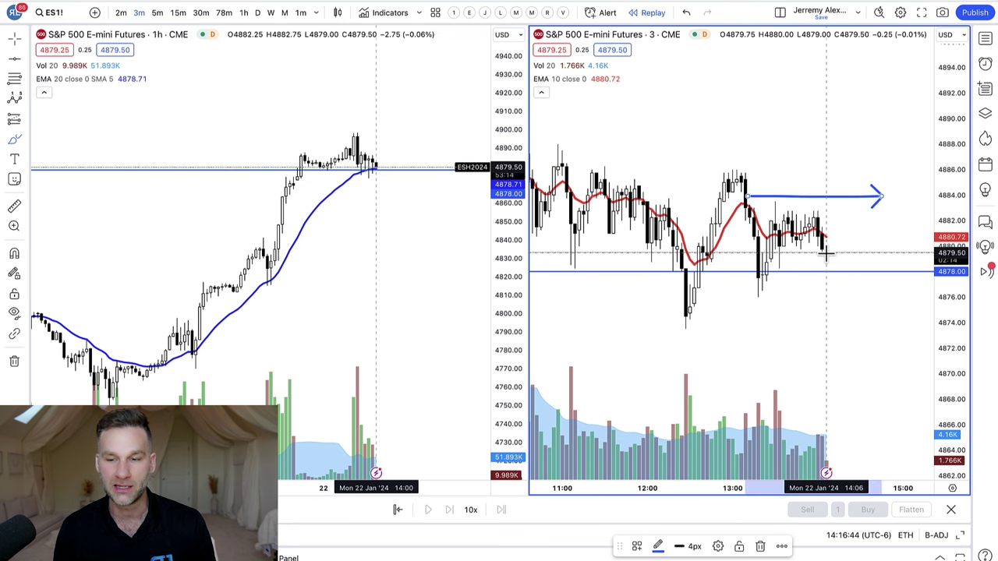
pyautogui.moveTo(826, 254); pyautogui.dragTo(851, 127)
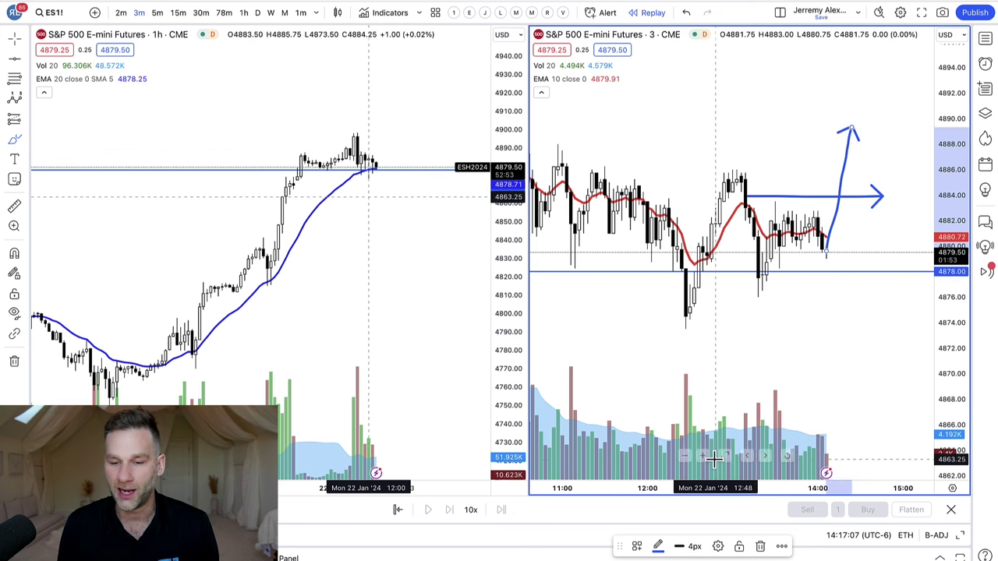
# Add a pullback stroke and a second rally leg up to about 4891, coloured red
pyautogui.click(658, 546)
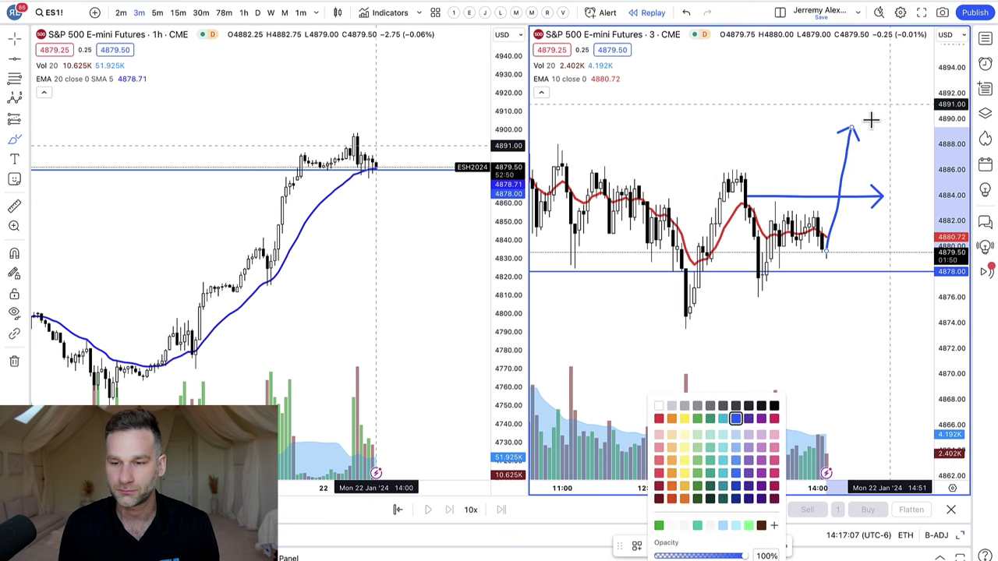
pyautogui.moveTo(850, 127); pyautogui.dragTo(898, 205)
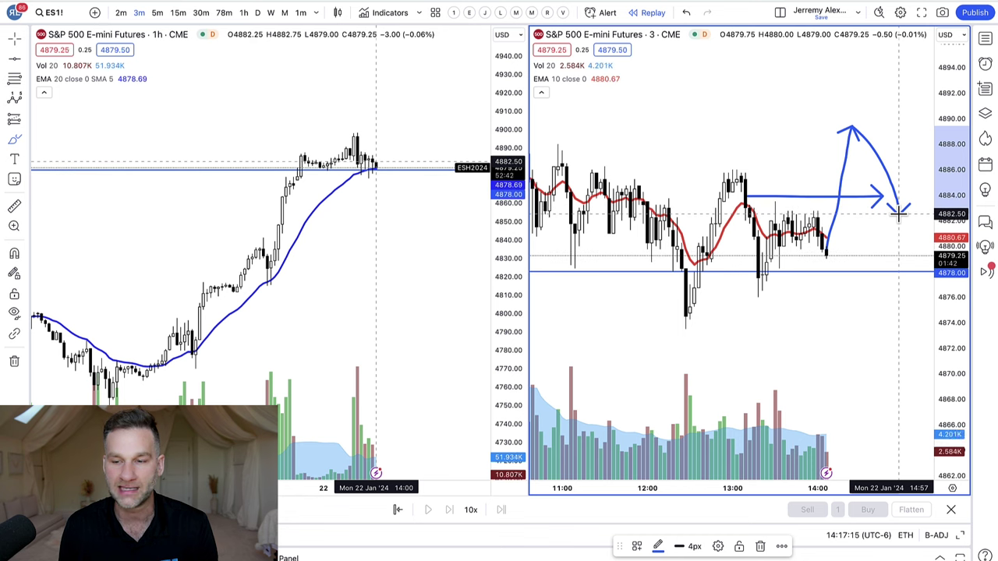
pyautogui.moveTo(899, 212); pyautogui.dragTo(911, 106)
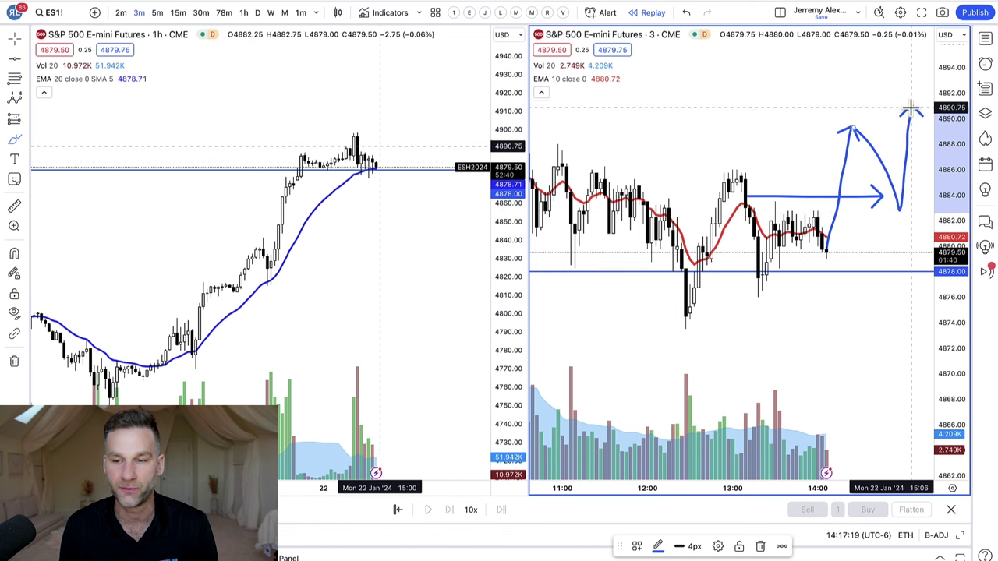
pyautogui.click(658, 545)
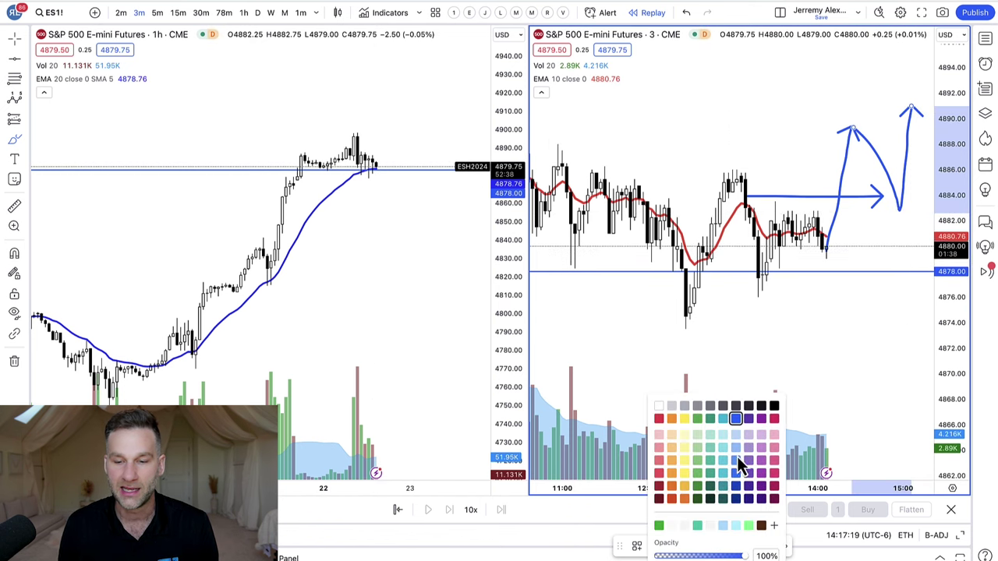
pyautogui.click(659, 421)
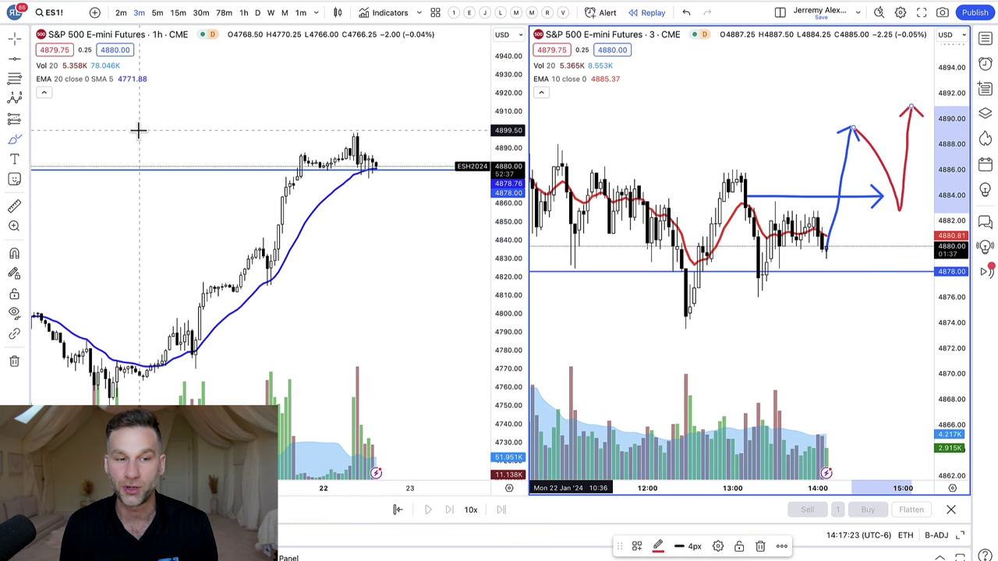
pyautogui.click(680, 356)
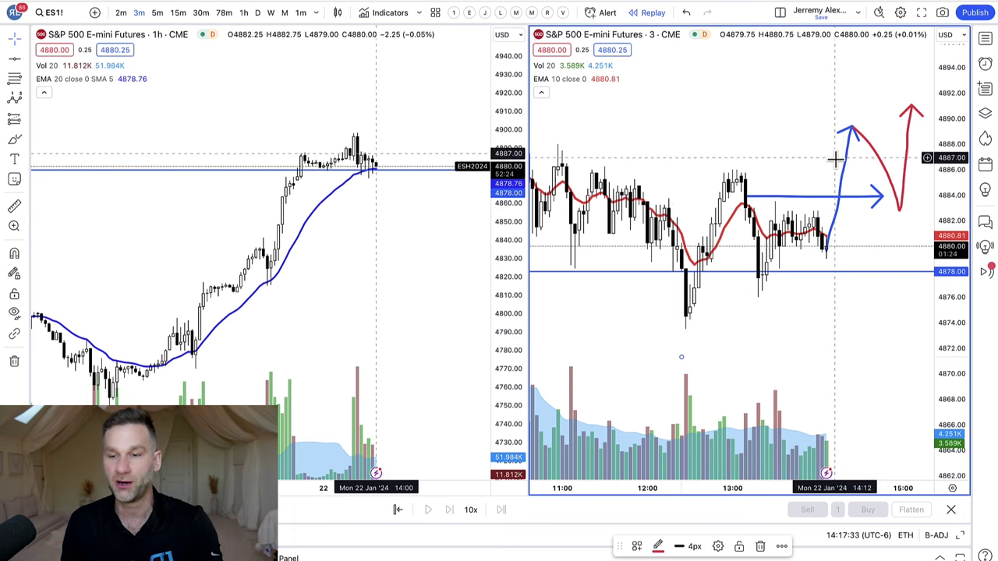
# Delete the blue rising arrow and the remaining brush drawings, dismissing a leftover mark's style settings
pyautogui.press('Delete')
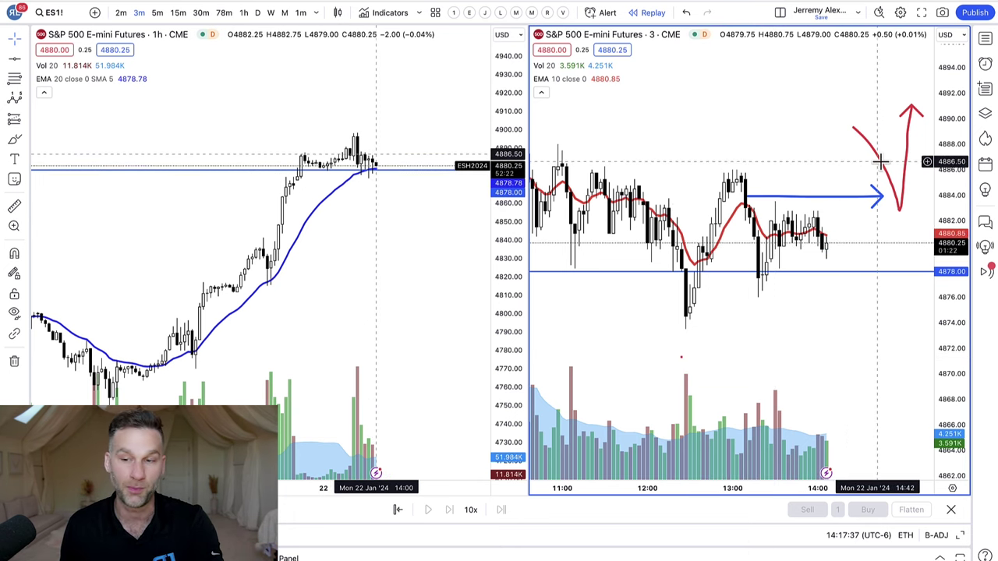
pyautogui.click(880, 202)
pyautogui.press('Delete')
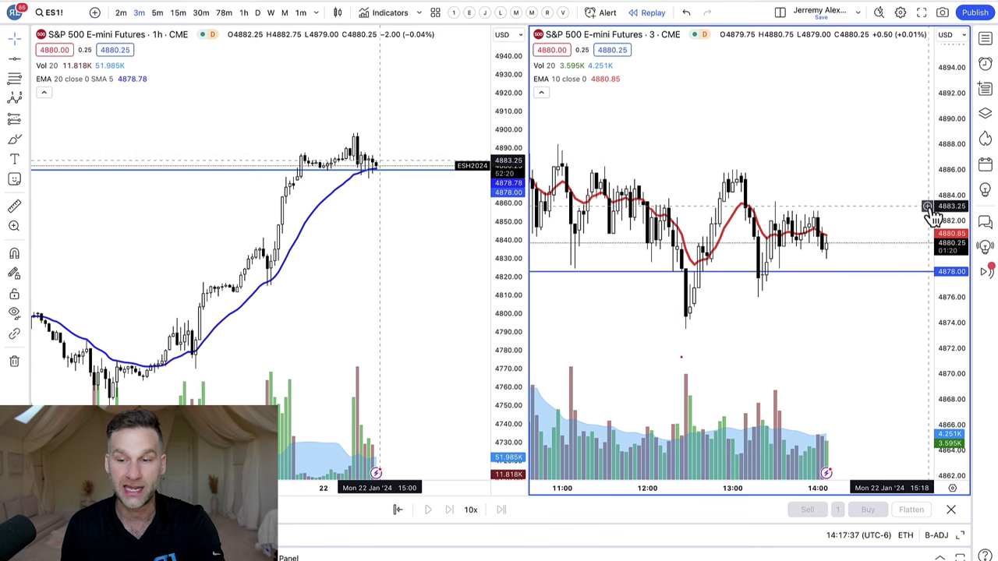
pyautogui.scroll(-3, 899, 312)
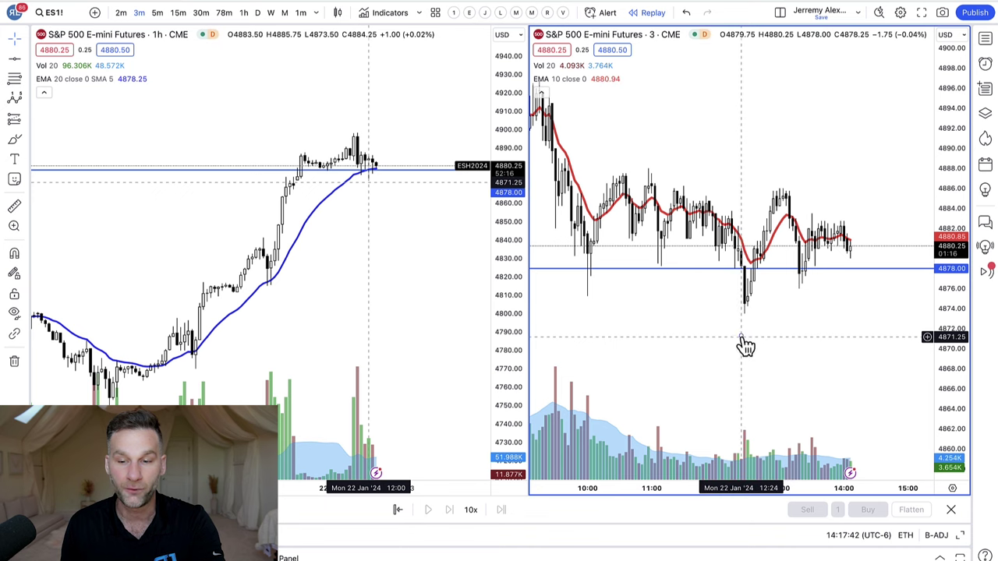
pyautogui.doubleClick(747, 345)
pyautogui.press('Escape')
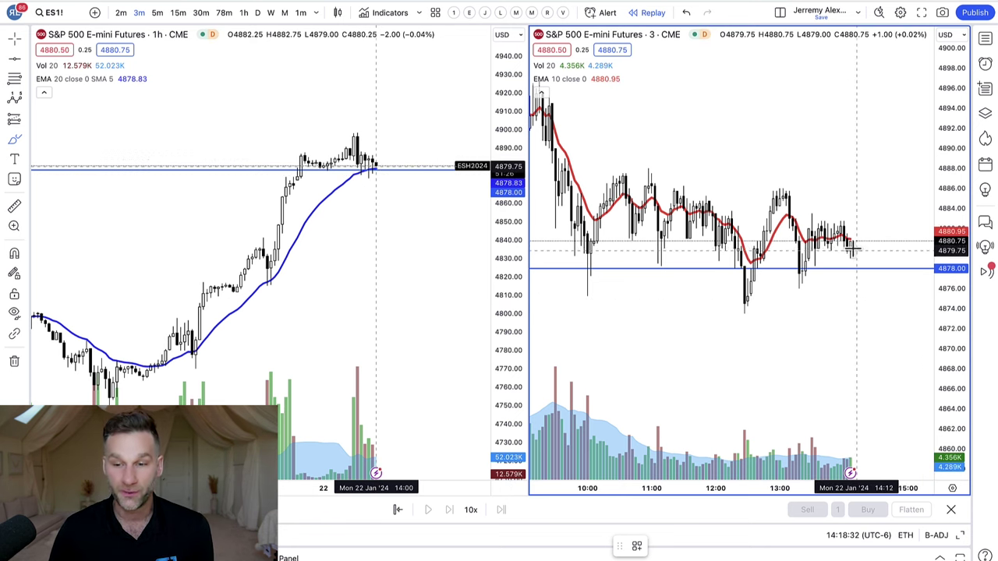
# Draw a red arrow breaking below 4878 and red up-arrows at the midday, morning and prior lows
pyautogui.moveTo(854, 248); pyautogui.dragTo(875, 347)
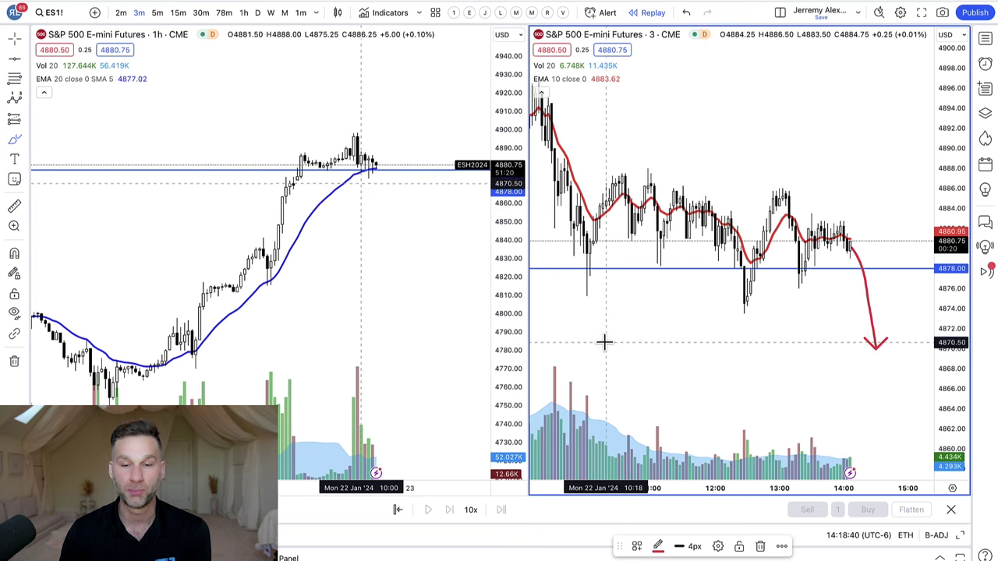
pyautogui.moveTo(605, 339); pyautogui.dragTo(586, 301)
pyautogui.moveTo(745, 400); pyautogui.dragTo(741, 329)
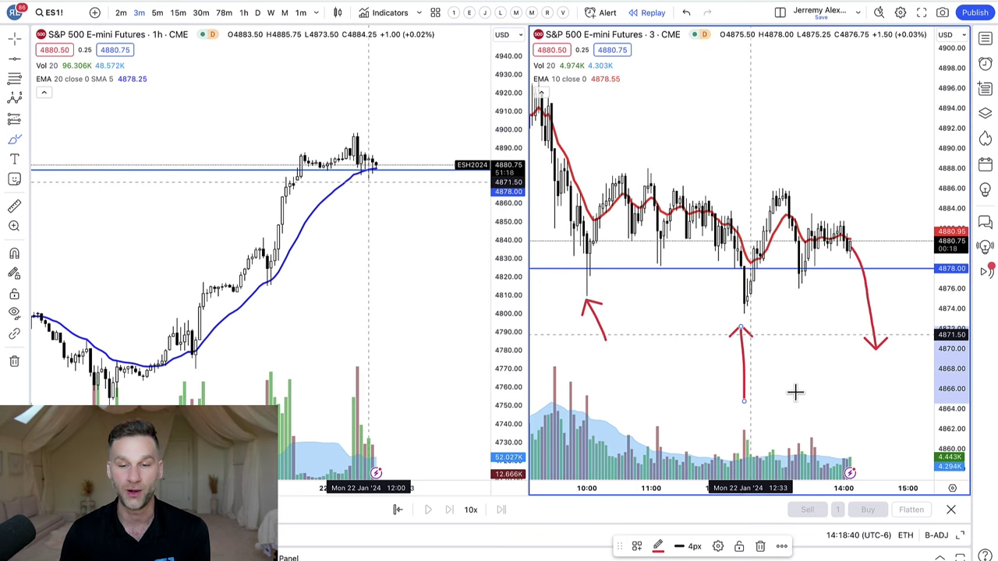
pyautogui.moveTo(798, 391); pyautogui.dragTo(797, 303)
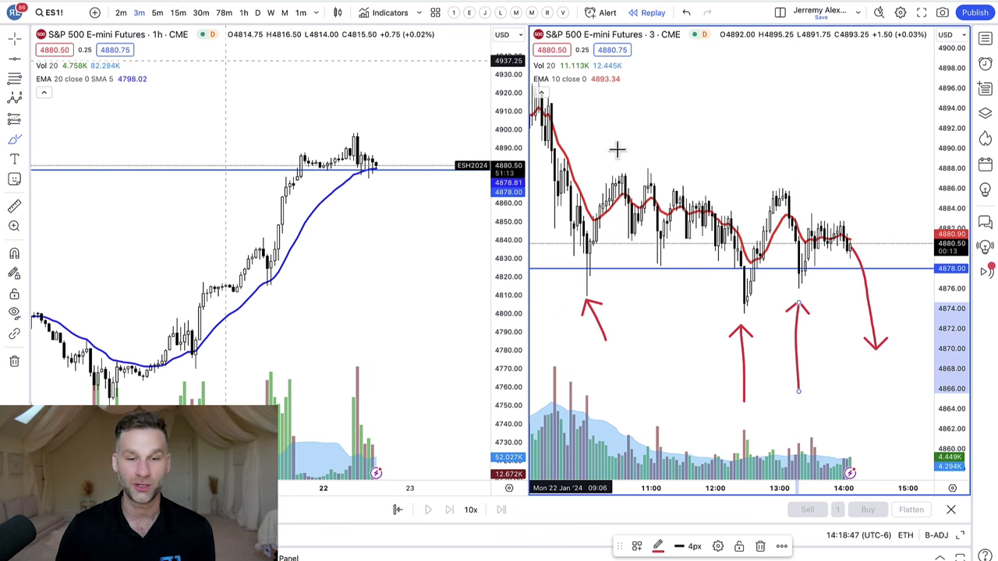
pyautogui.hscroll(5, 855, 301)
pyautogui.hscroll(-4, 855, 301)
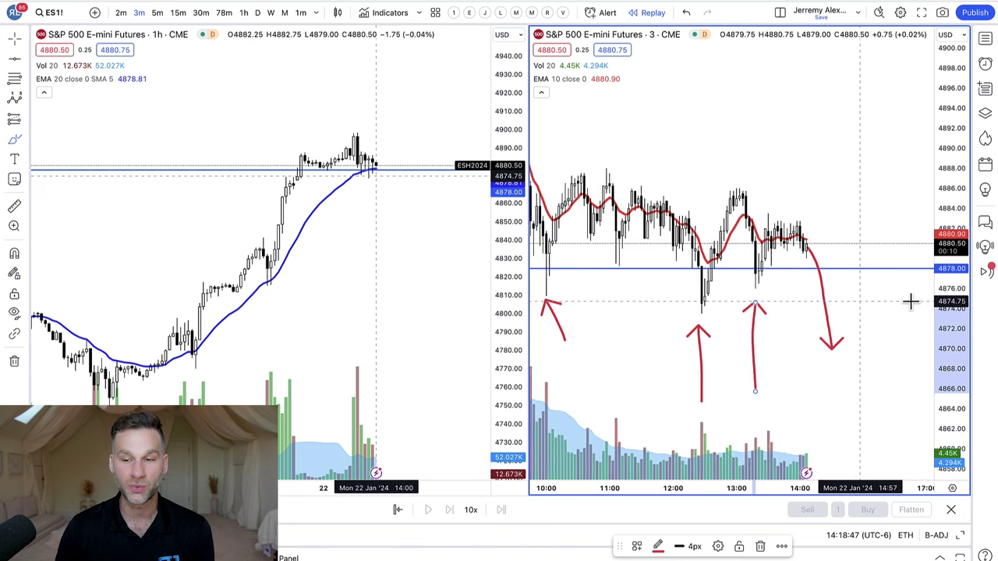
pyautogui.hscroll(-2, 893, 355)
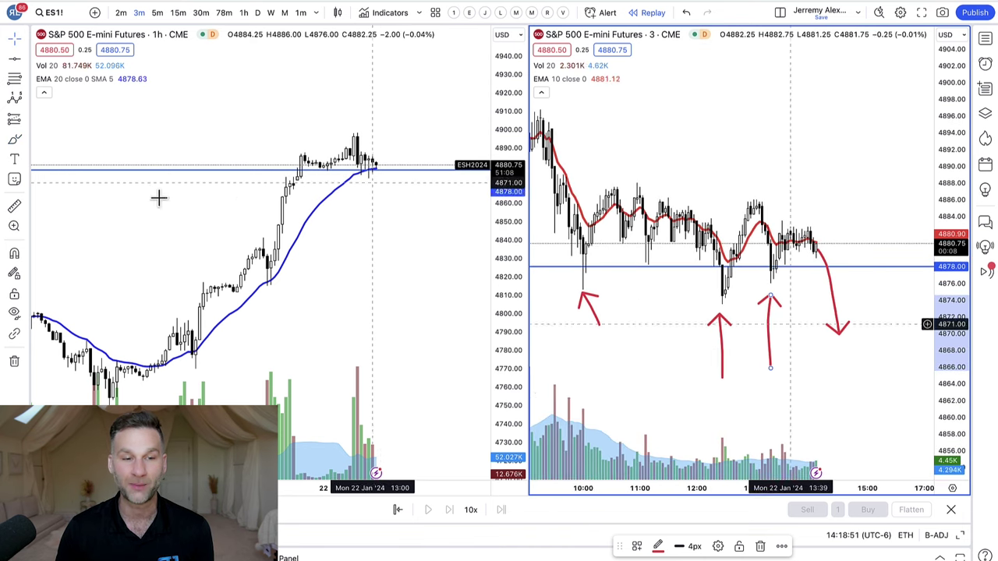
# Sketch a purple brush path bouncing up to about 4879 and then dropping deeper
pyautogui.click(18, 141)
pyautogui.click(67, 156)
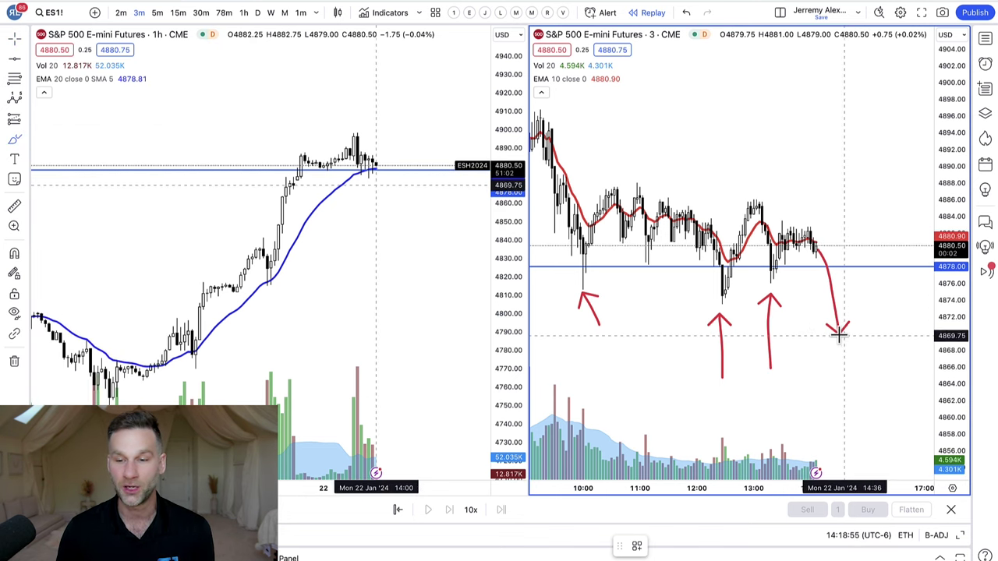
pyautogui.moveTo(837, 334)
pyautogui.mouseDown()
pyautogui.moveTo(891, 246)
pyautogui.moveTo(949, 423)
pyautogui.mouseUp()
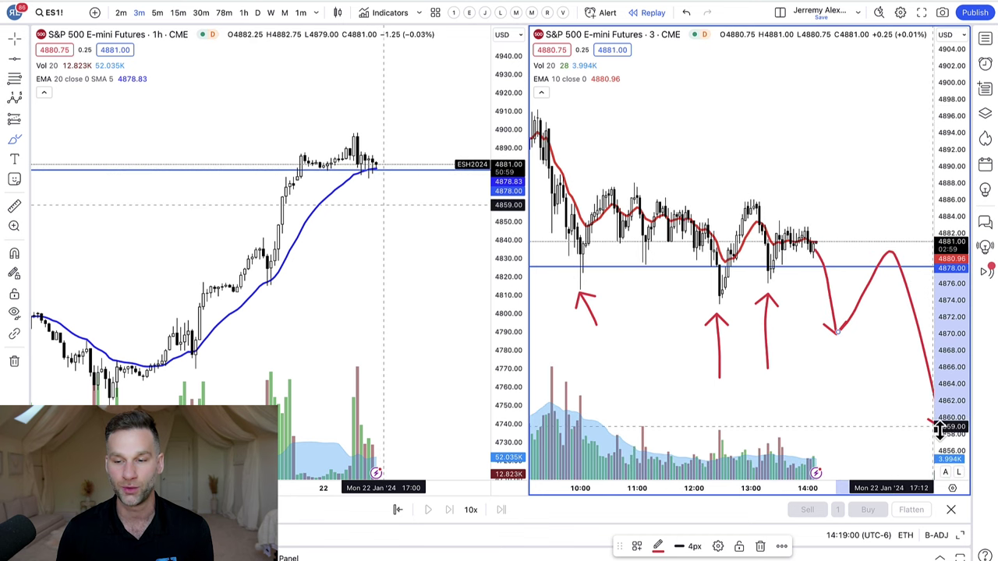
pyautogui.click(659, 546)
pyautogui.click(762, 463)
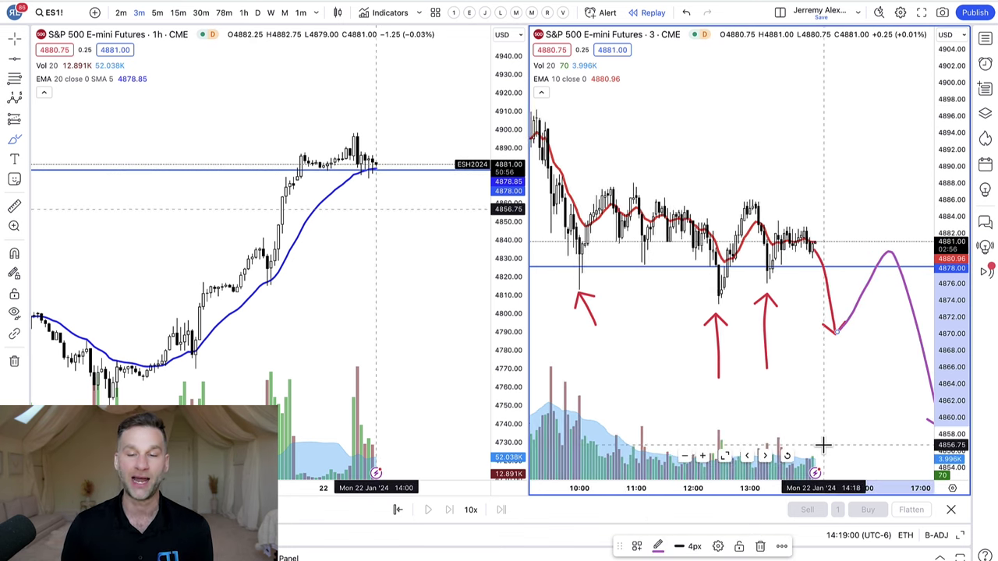
pyautogui.scroll(-3, 823, 446)
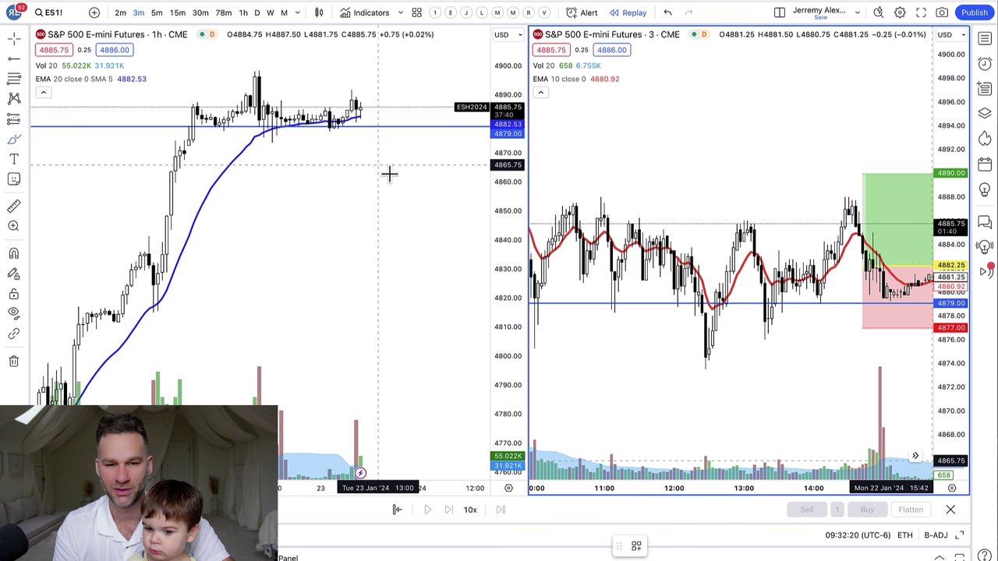
# Reframe the 1h chart, then zoom and stretch the 3-minute chart on Tuesday morning's bars
pyautogui.moveTo(497, 274); pyautogui.dragTo(493, 181)
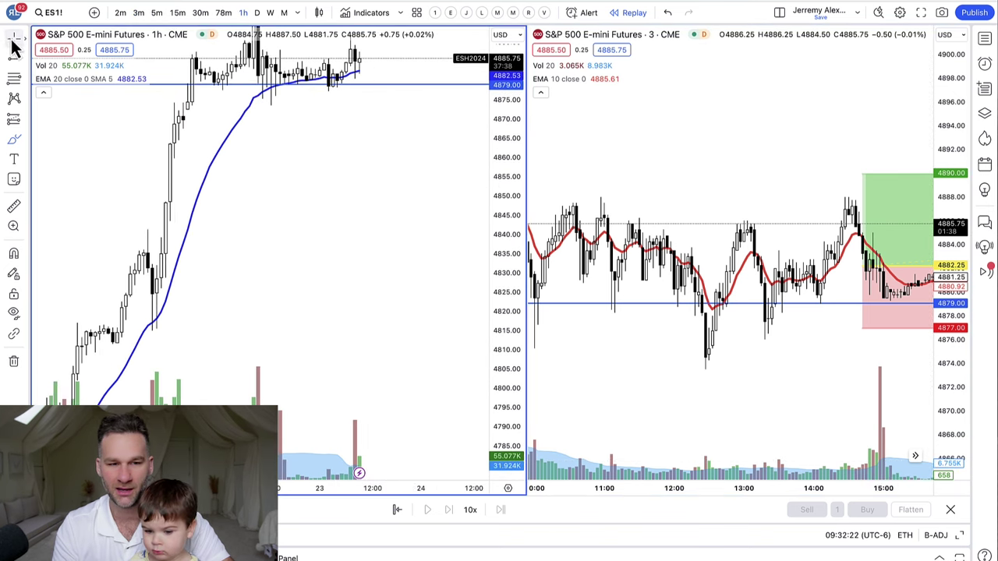
pyautogui.moveTo(286, 160); pyautogui.dragTo(232, 218)
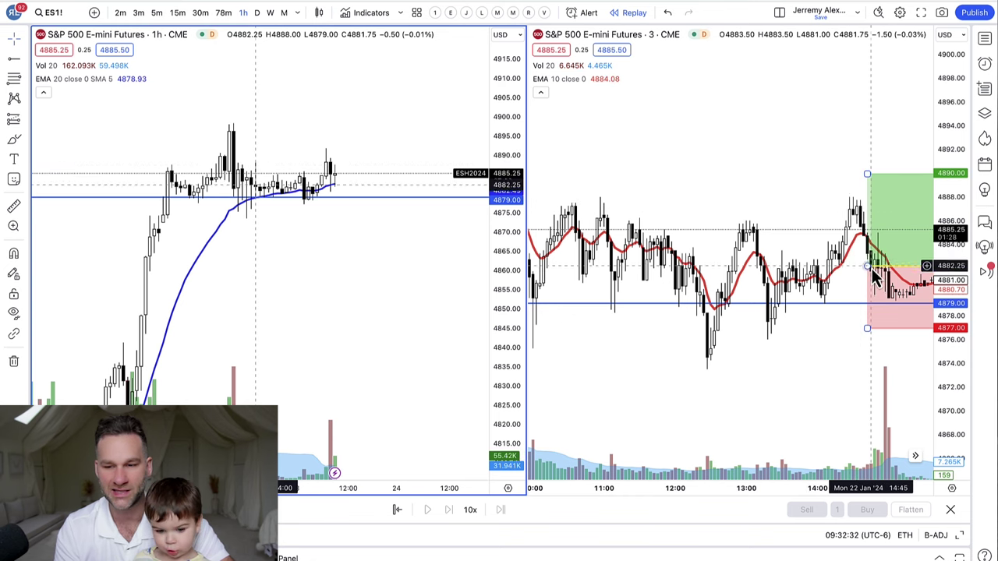
pyautogui.click(951, 355)
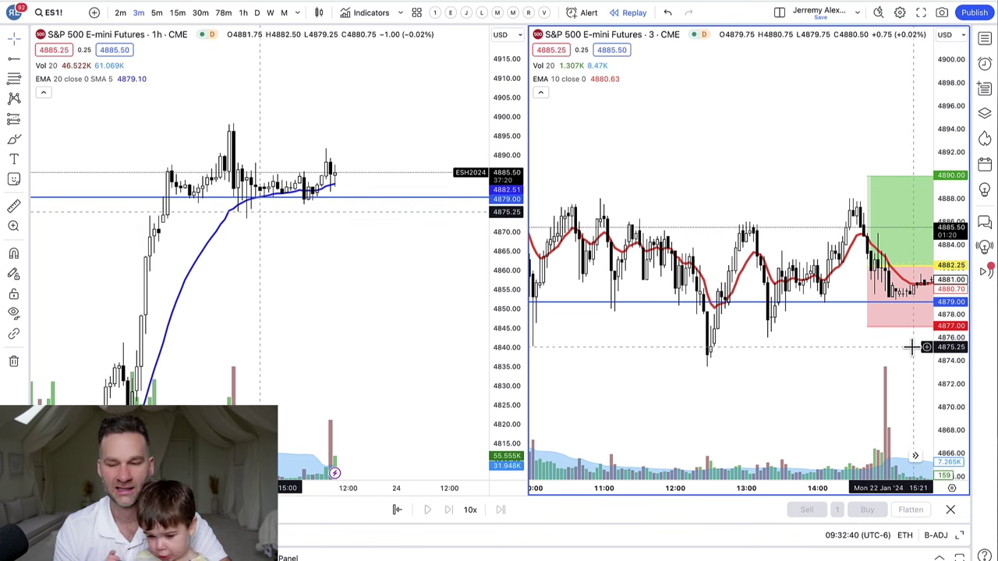
pyautogui.moveTo(912, 346); pyautogui.dragTo(867, 320)
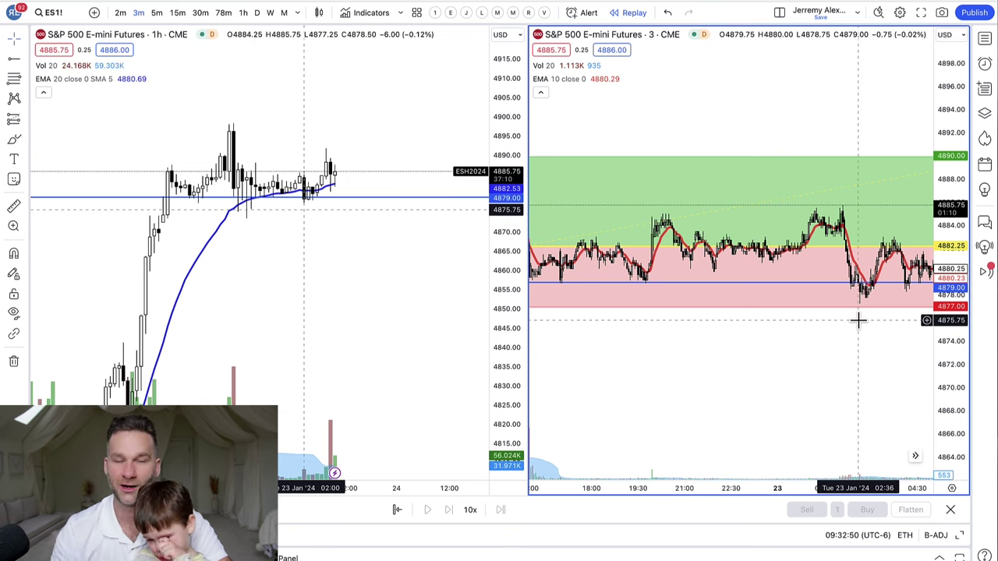
pyautogui.scroll(-4, 857, 320)
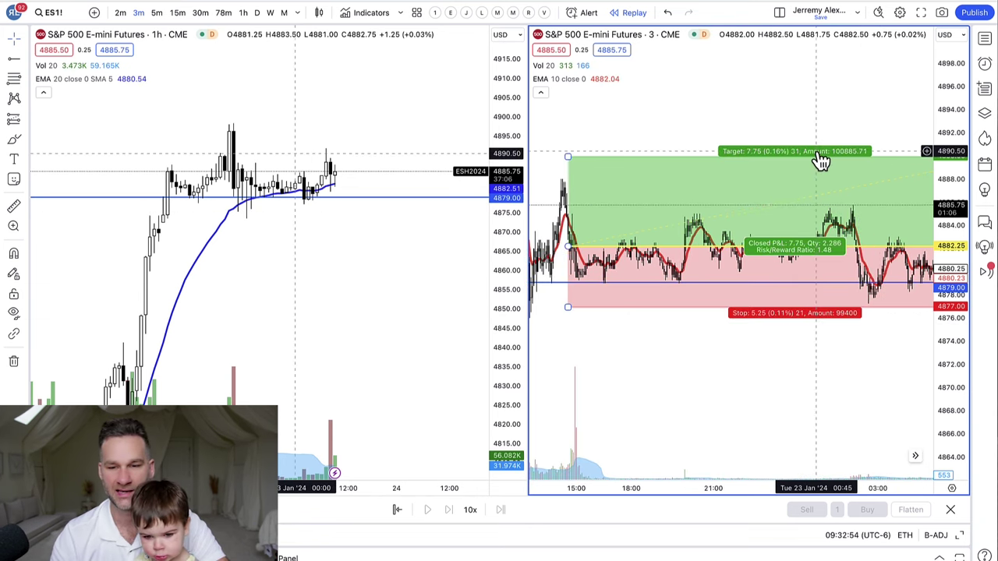
pyautogui.scroll(-1, 820, 160)
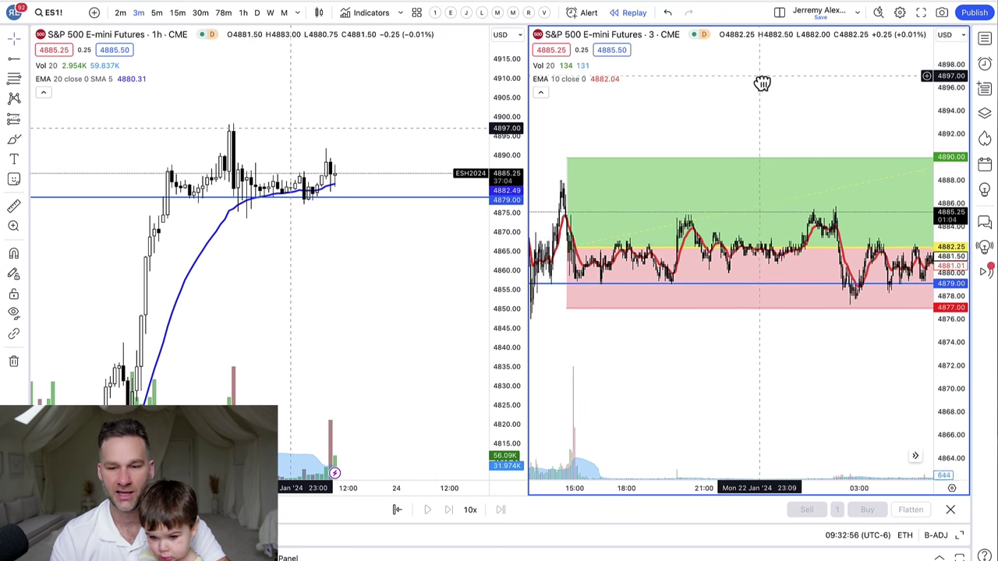
pyautogui.scroll(3, 928, 355)
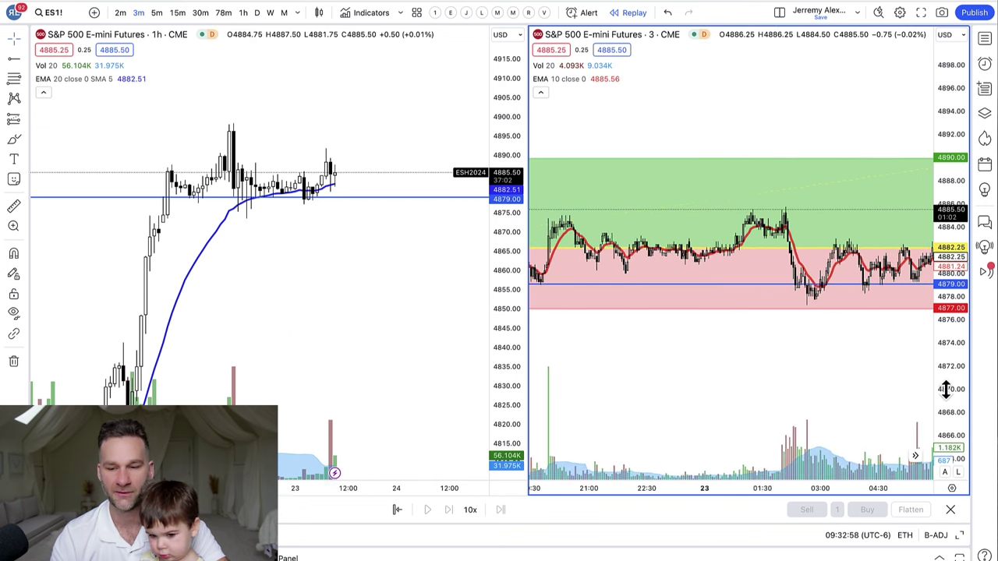
pyautogui.moveTo(946, 387); pyautogui.dragTo(950, 328)
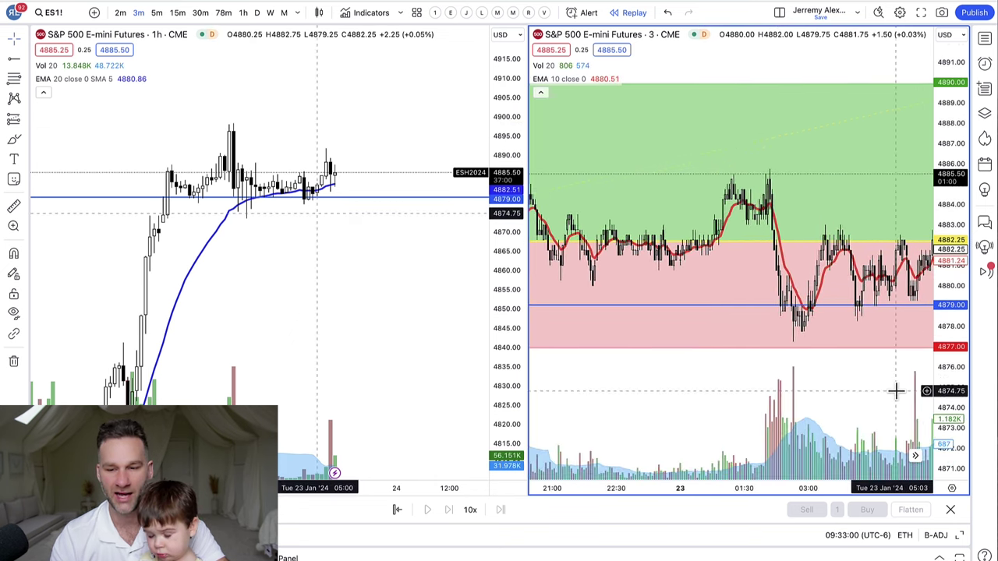
pyautogui.scroll(2, 896, 388)
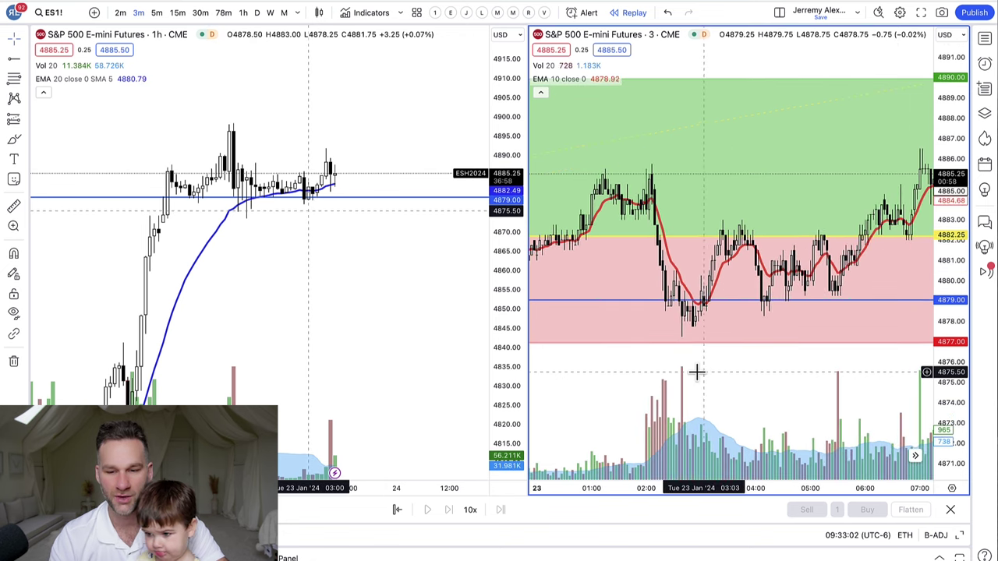
pyautogui.scroll(2, 679, 375)
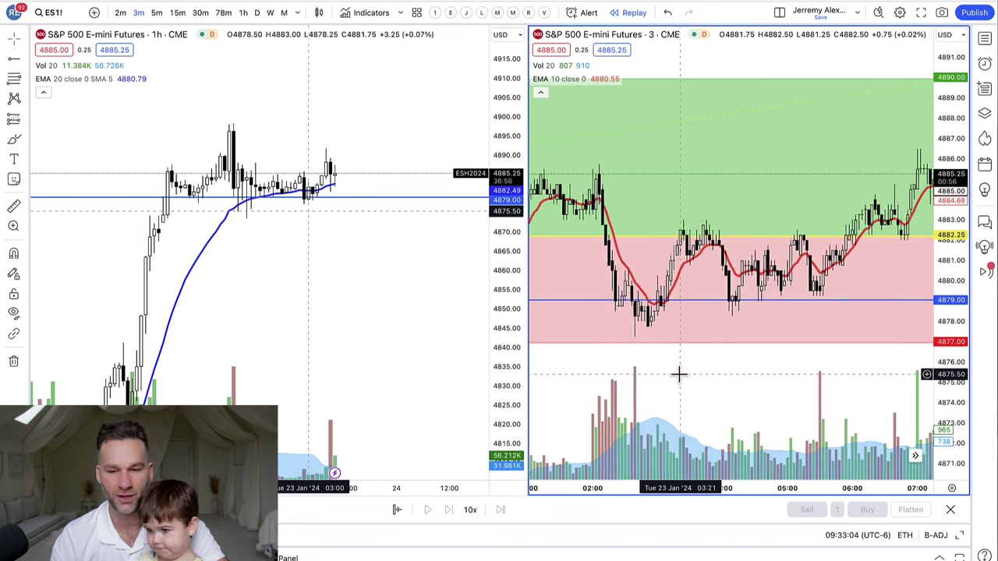